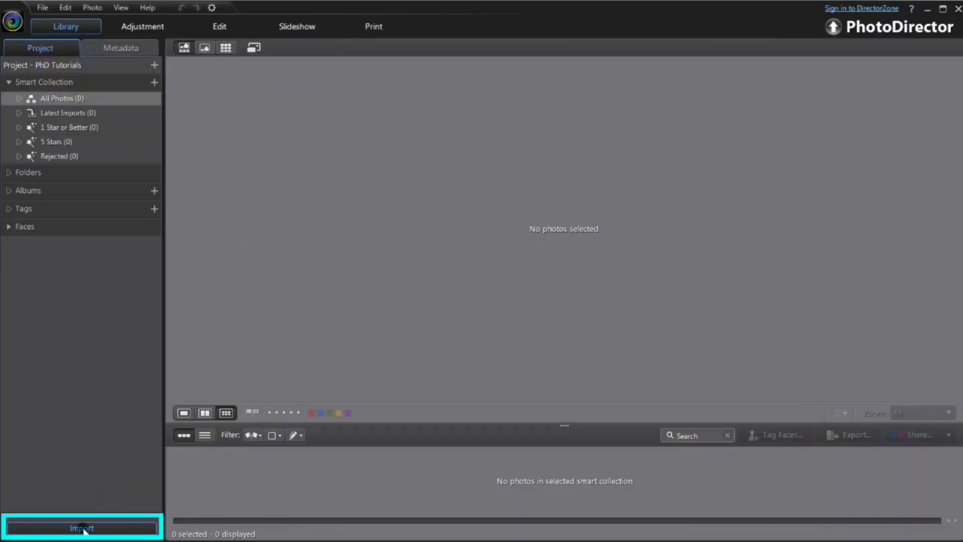
Step: Choose the Family folder inside Photo_Samples as the folder to import
left_click(83, 528)
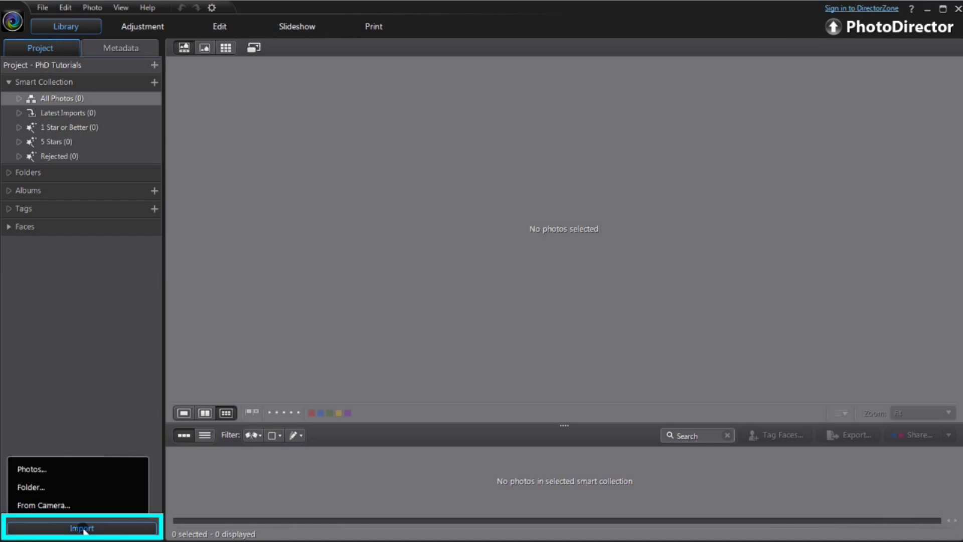
left_click(68, 487)
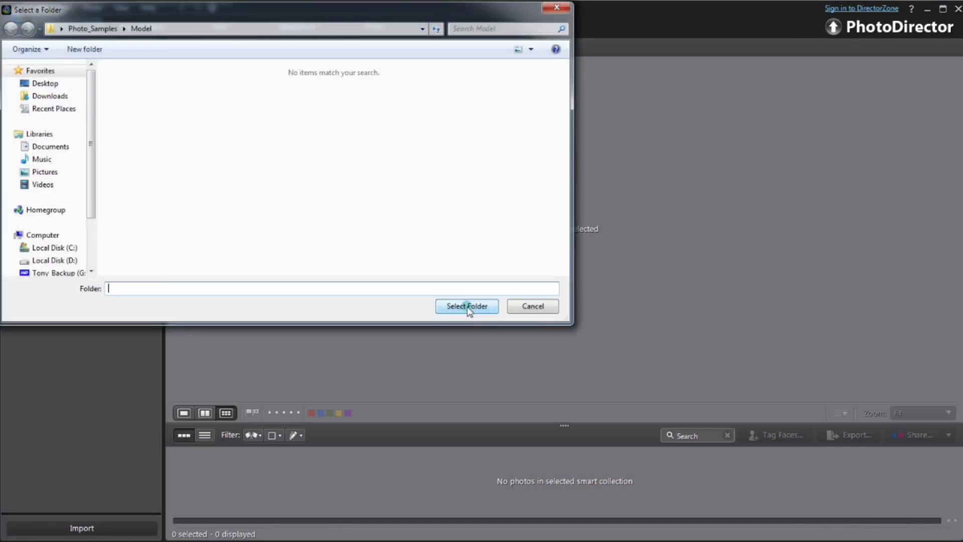
left_click(80, 29)
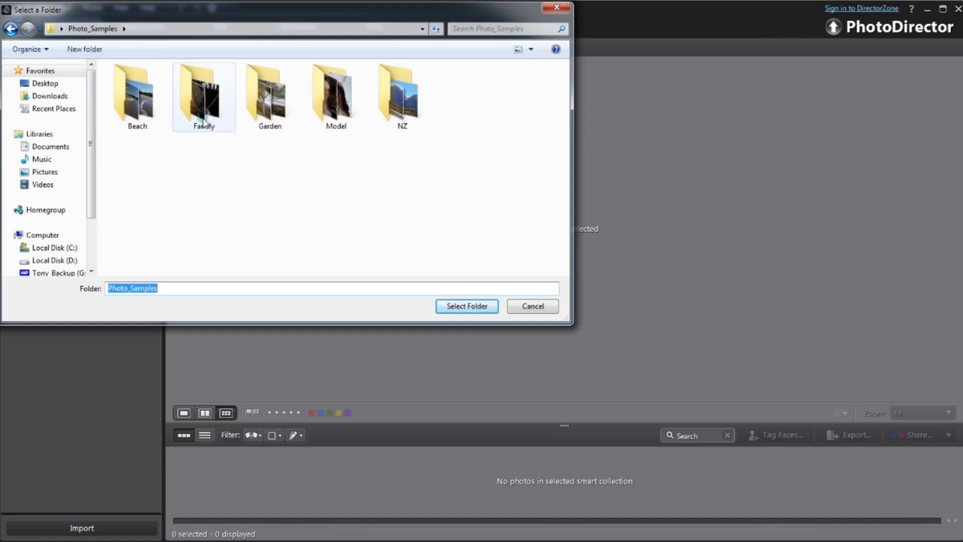
left_click(203, 105)
left_click(467, 304)
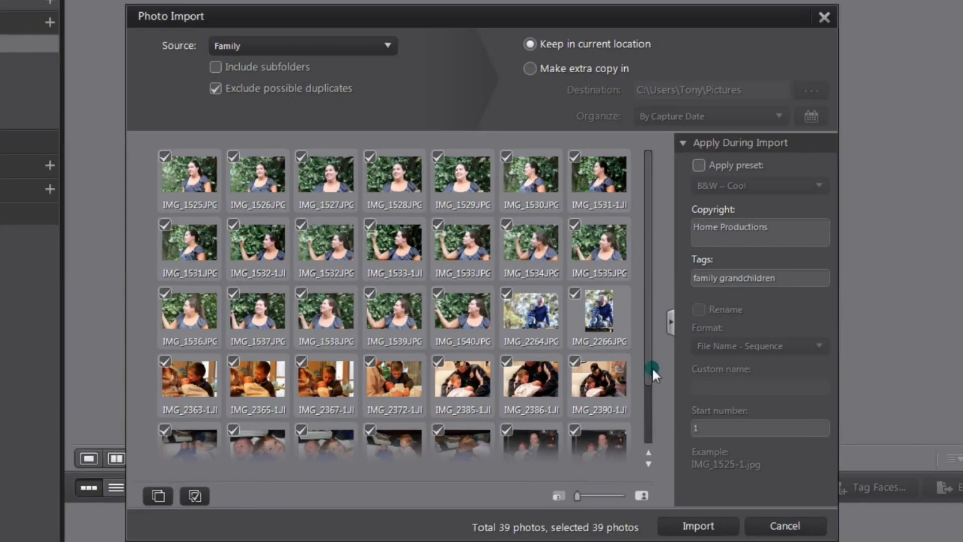
Step: Import the 39 Family photos with Keep in current location selected, not Make extra copy in
scroll(608, 345, "down", 2)
left_click_drag(654, 417, 670, 306)
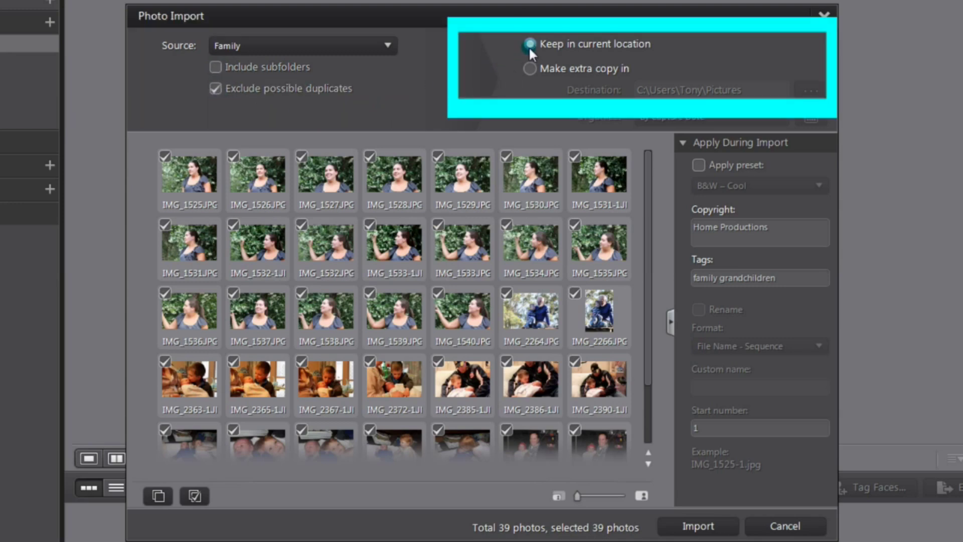
left_click(530, 69)
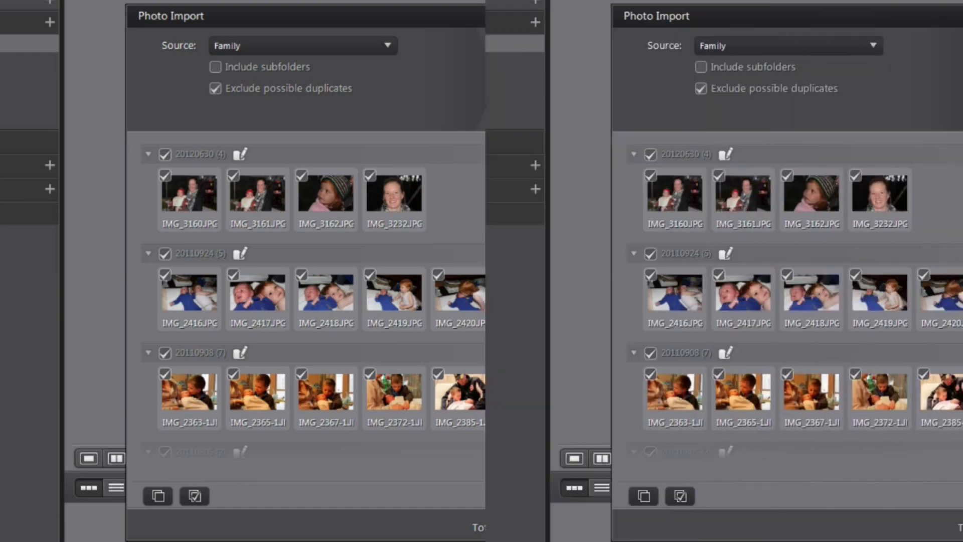
left_click(531, 44)
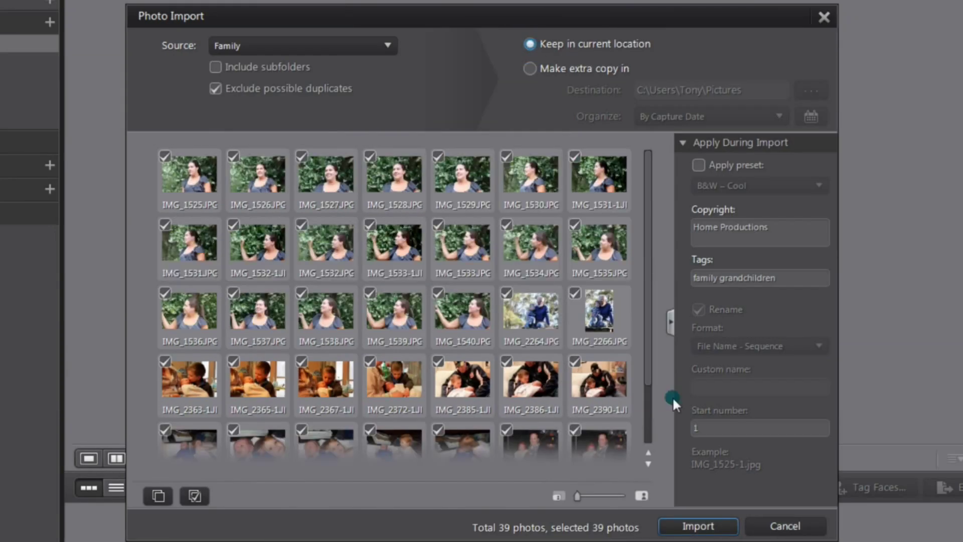
left_click(694, 524)
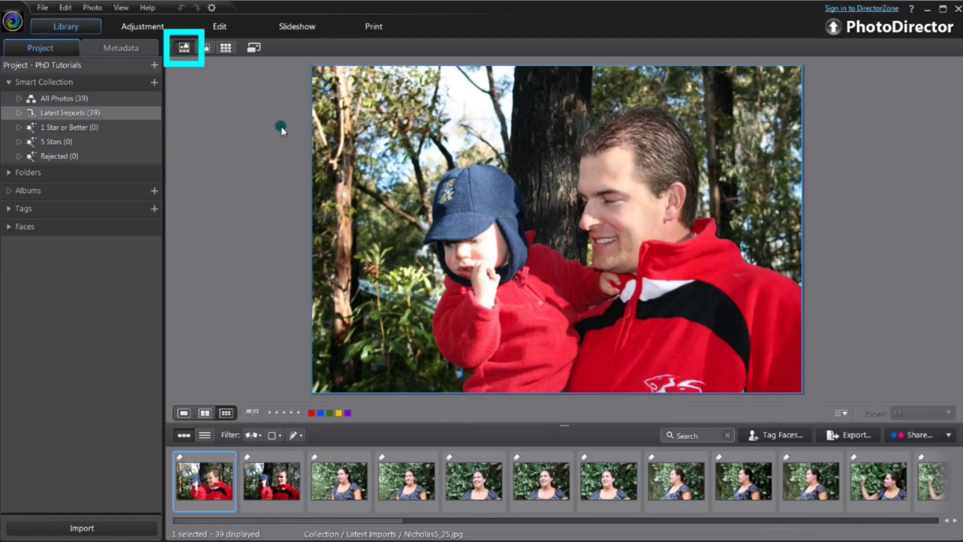
left_click(203, 49)
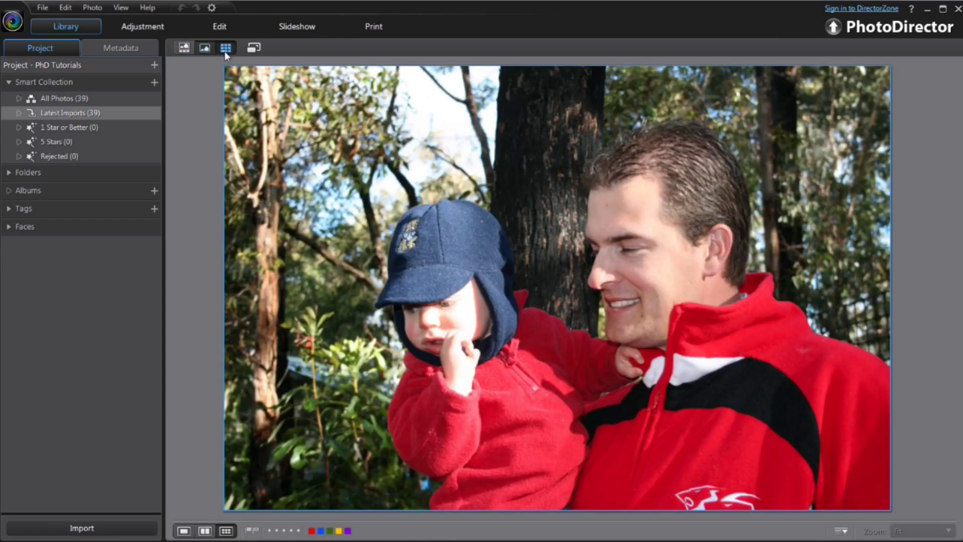
left_click(224, 51)
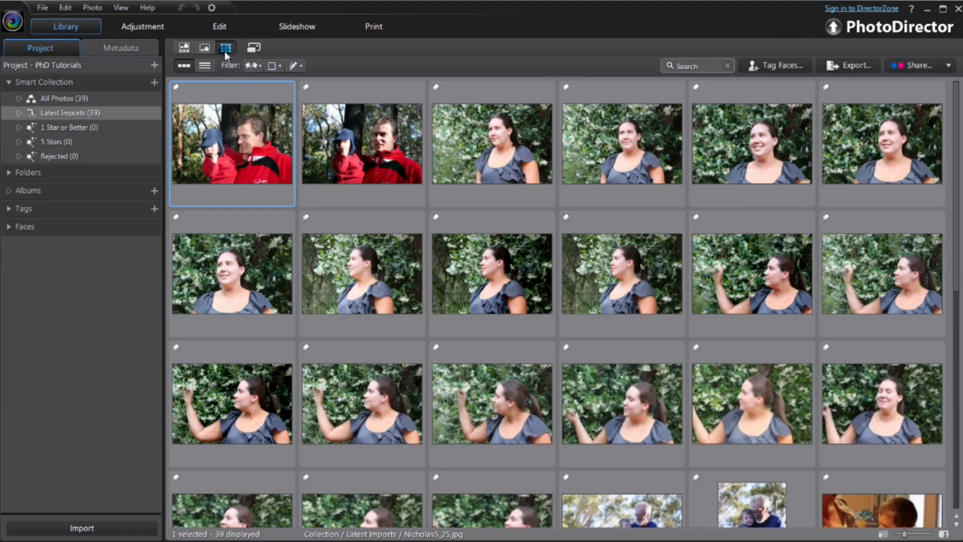
left_click(185, 47)
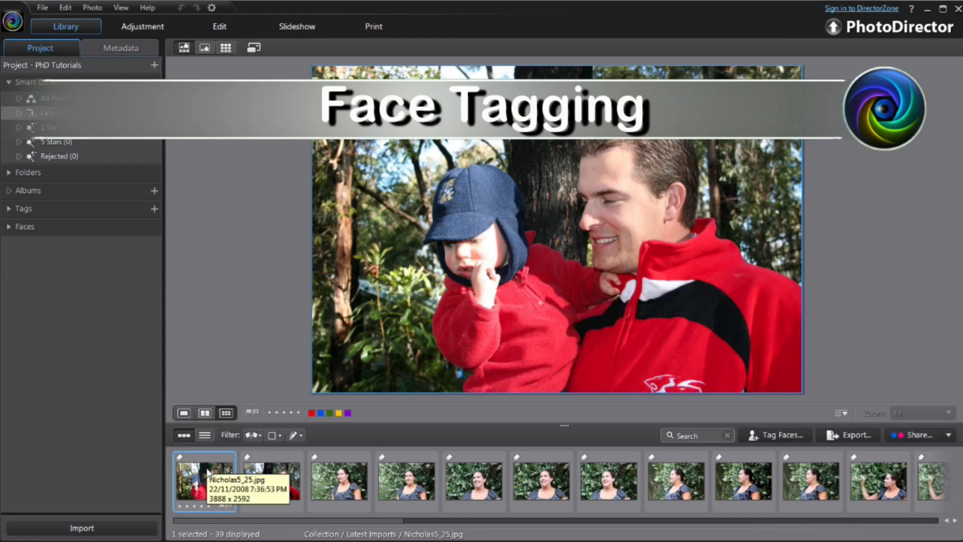
Step: Select all 39 photos with Ctrl+A and run Tag Faces on them
key("ctrl+a")
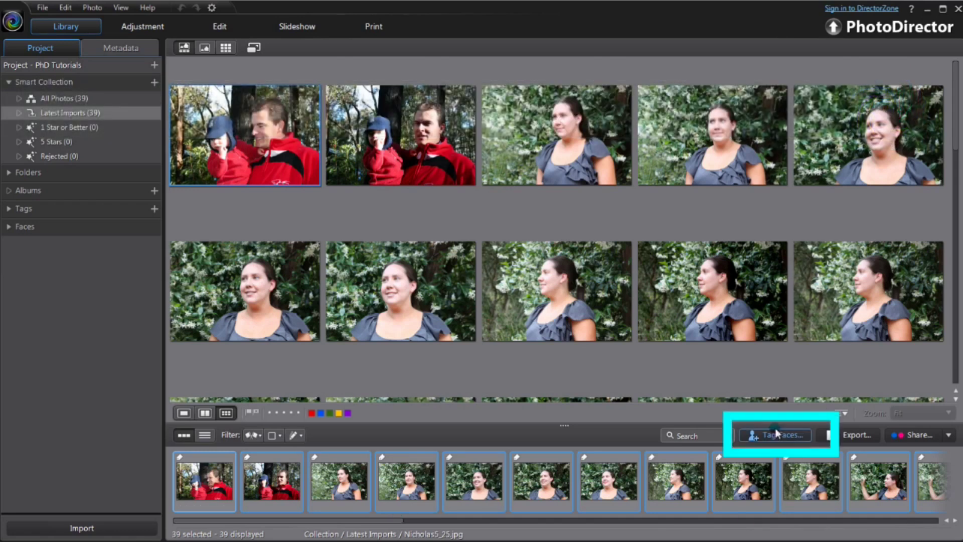
left_click(778, 435)
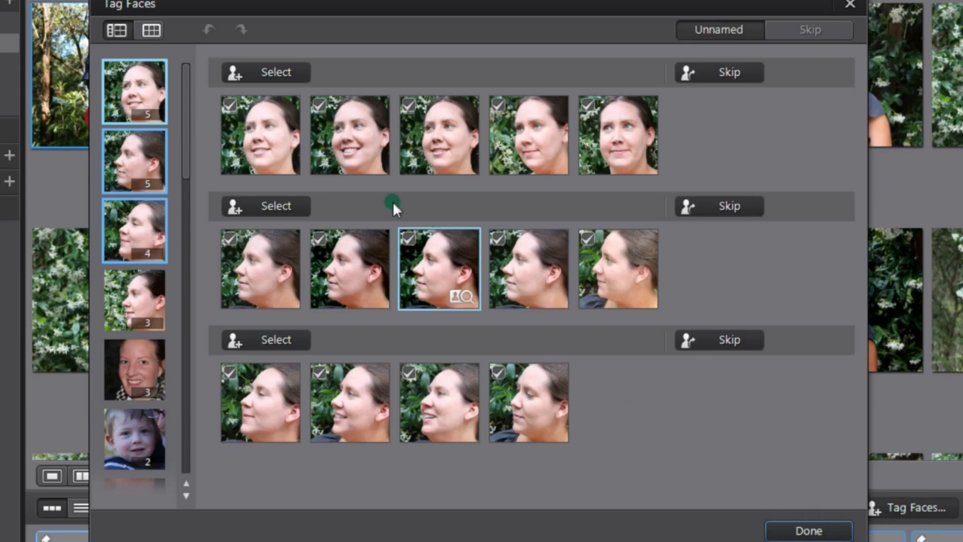
Step: Create a new person's name and tag three face groups as that person
left_click(277, 70)
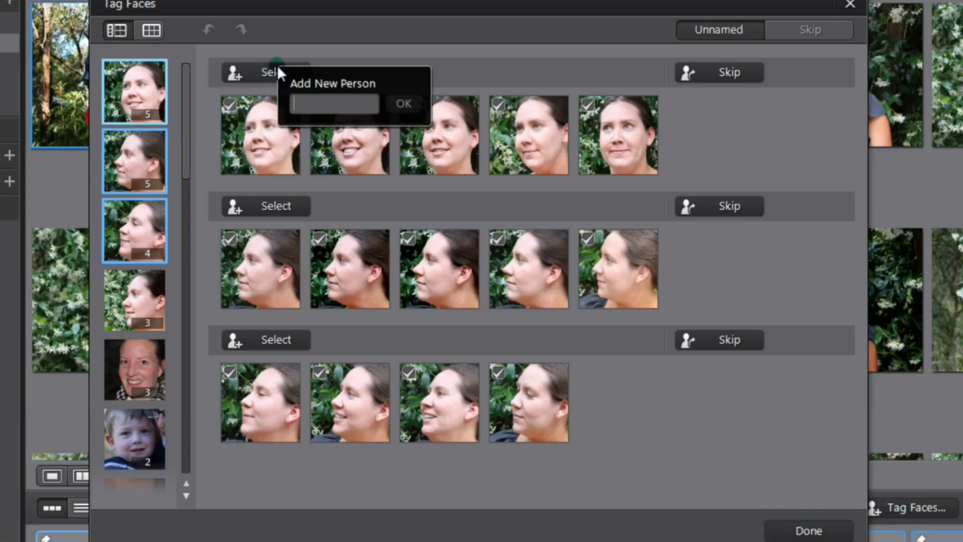
type("Rachel")
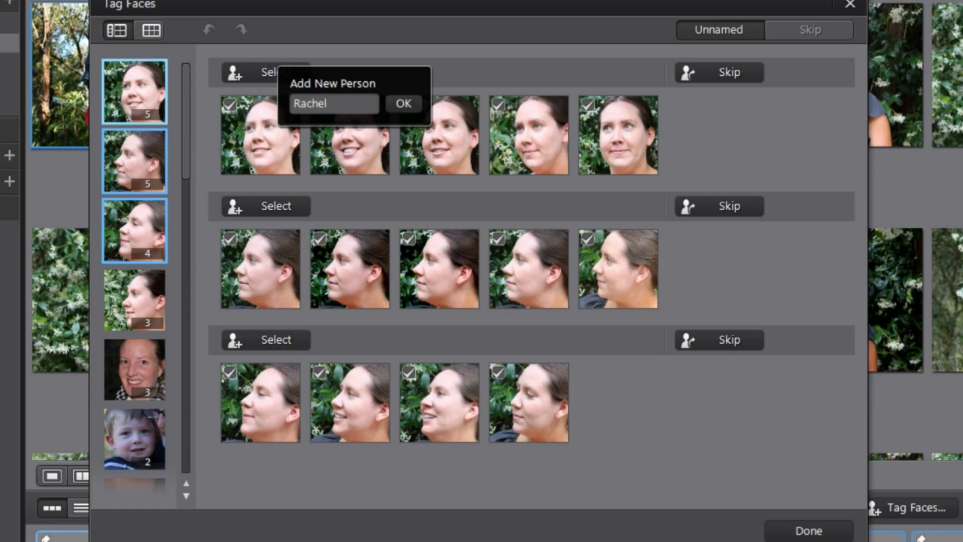
key("Return")
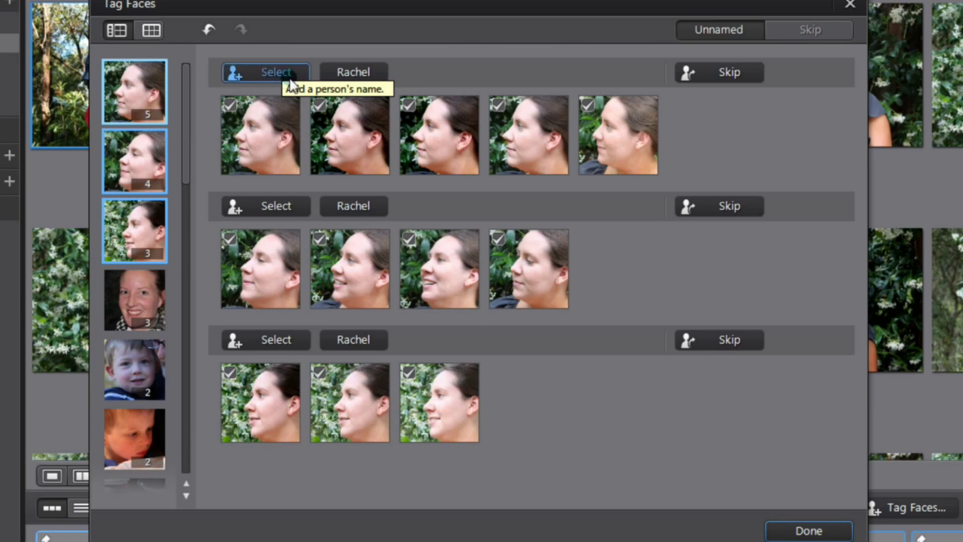
left_click(353, 72)
left_click(353, 72)
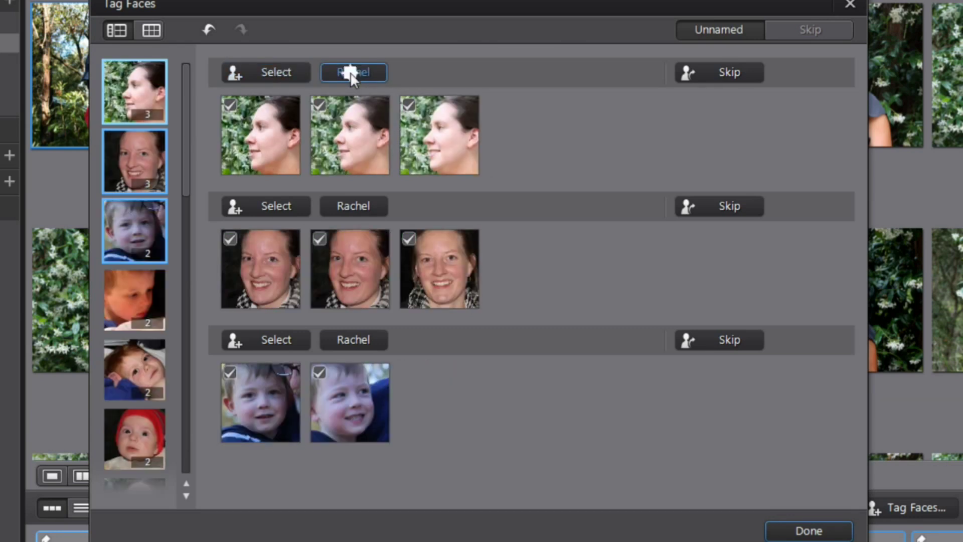
left_click(352, 72)
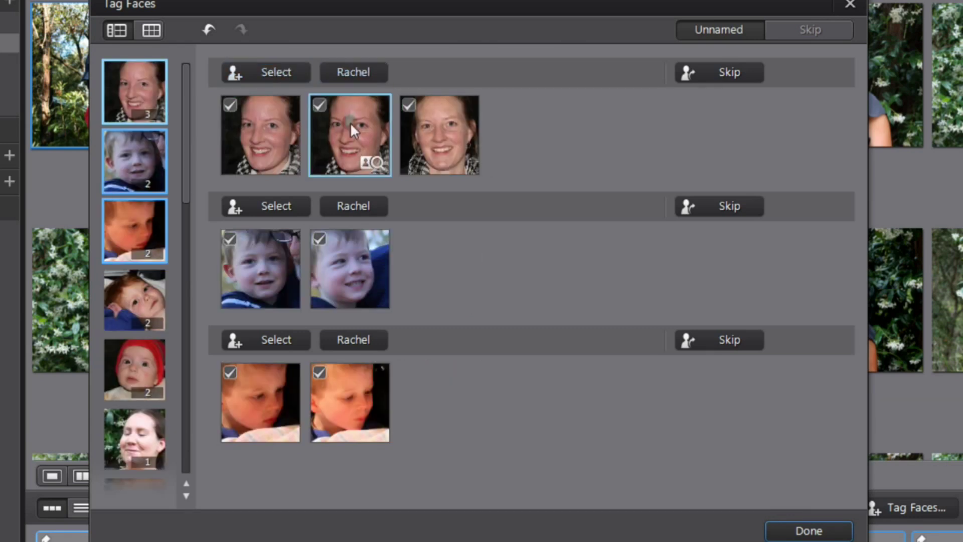
Step: Add a second person's name, assign the remaining face, and finish face tagging
left_click(282, 73)
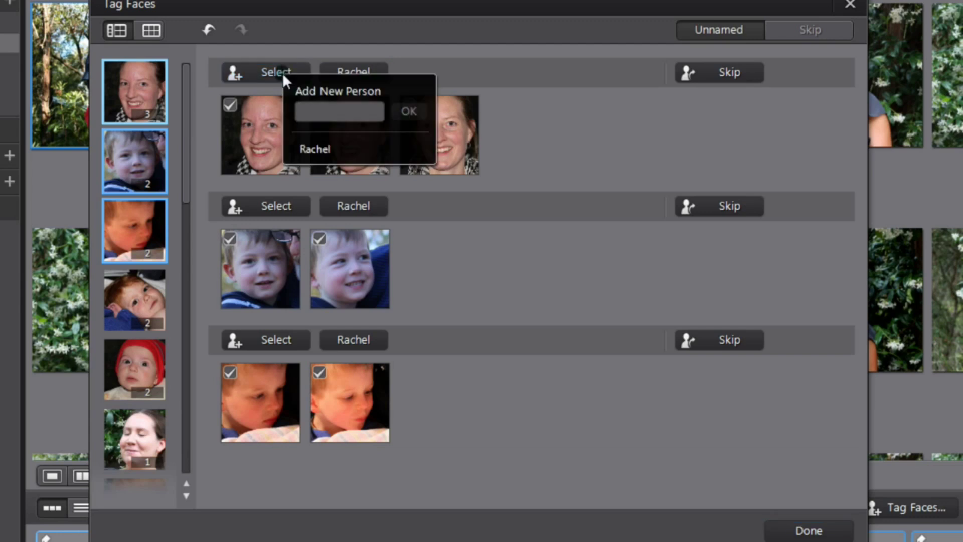
type("Claire")
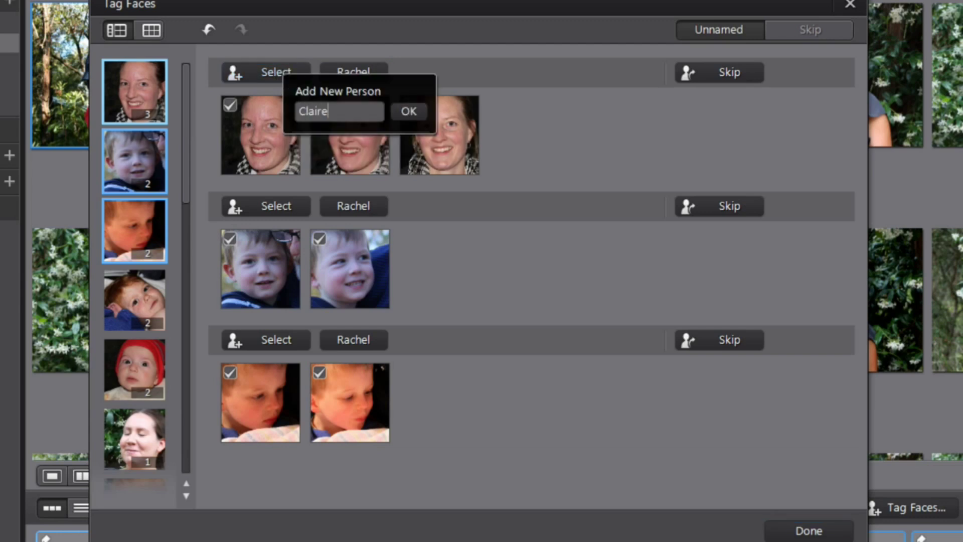
key("Return")
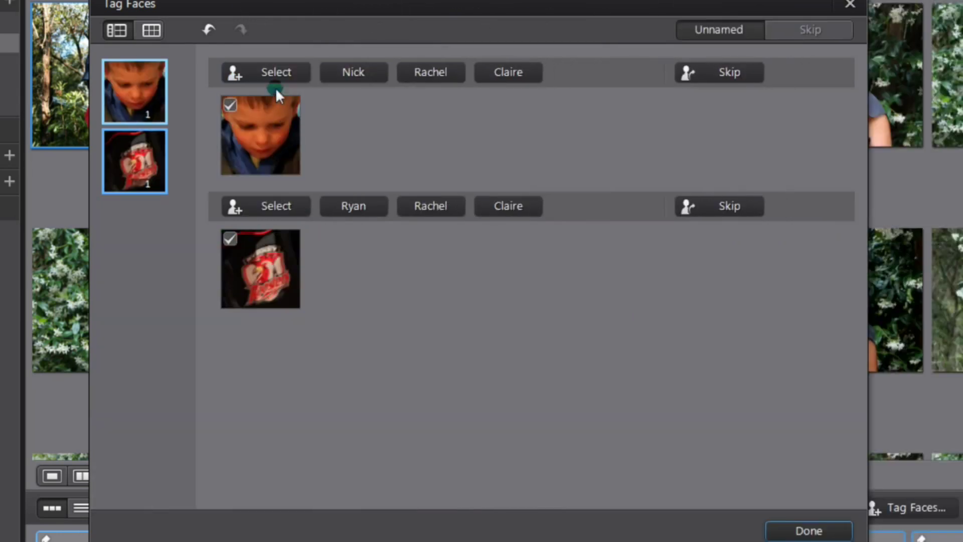
left_click(273, 71)
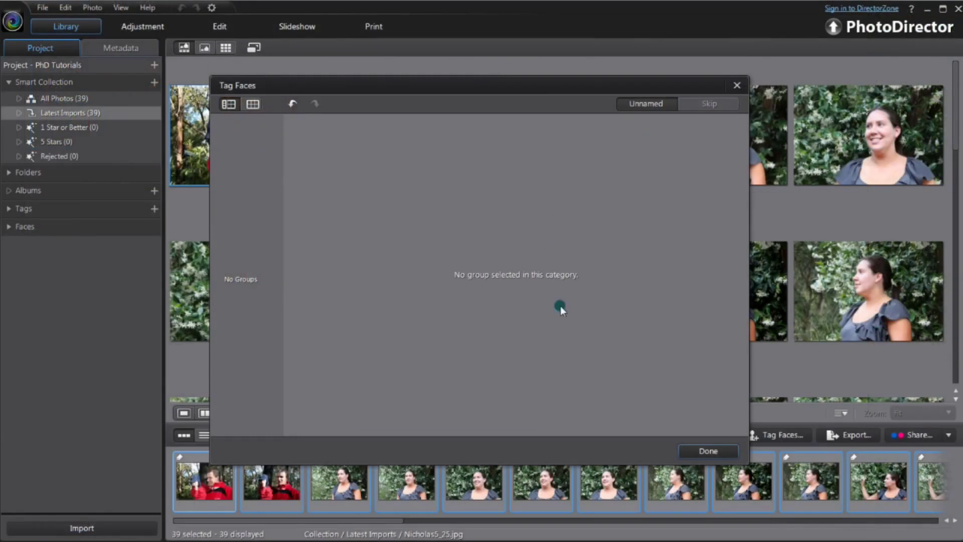
left_click(708, 450)
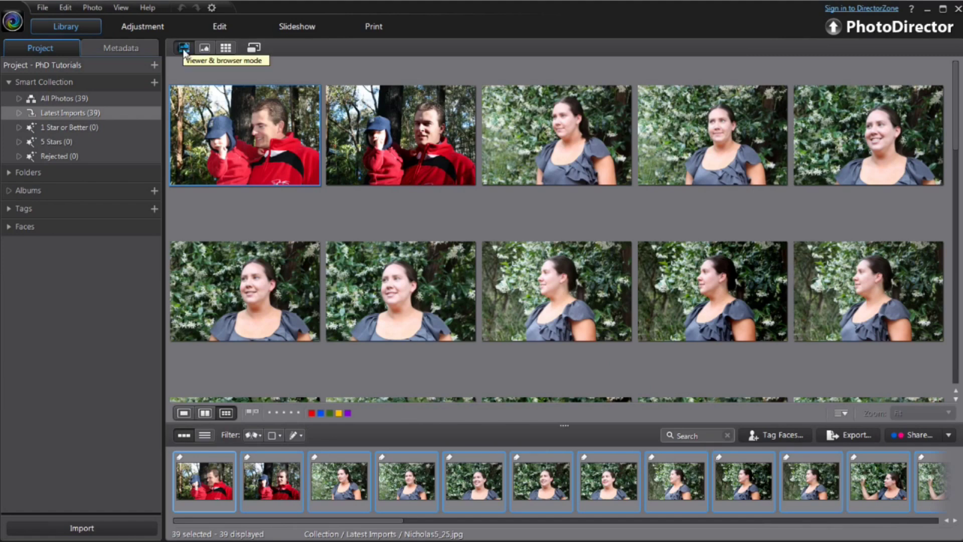
Step: Expand Faces and filter the library to the first named person's 3 photos
left_click(7, 226)
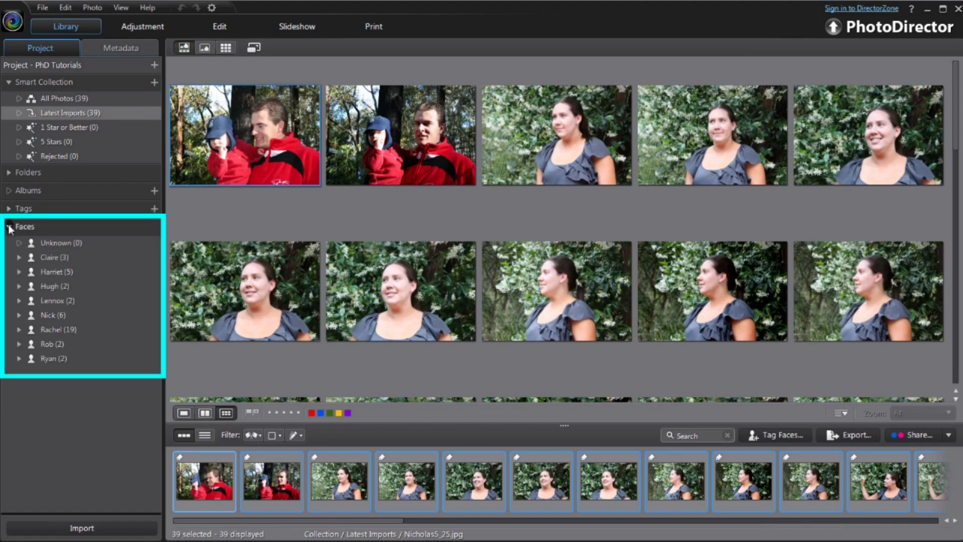
left_click(52, 257)
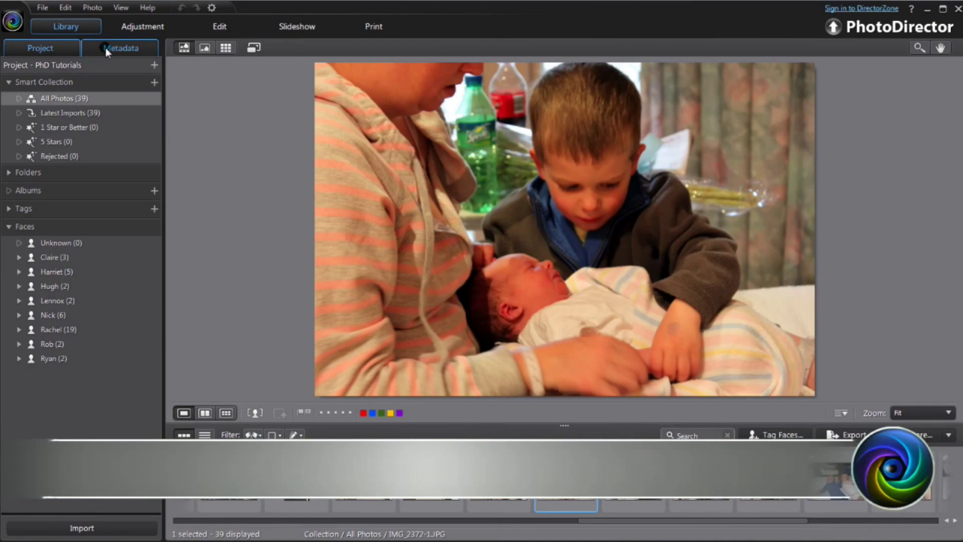
Step: Show the EXIF/IPTC metadata, select the four boy-with-newborn photos, and start adding a tag
left_click(105, 47)
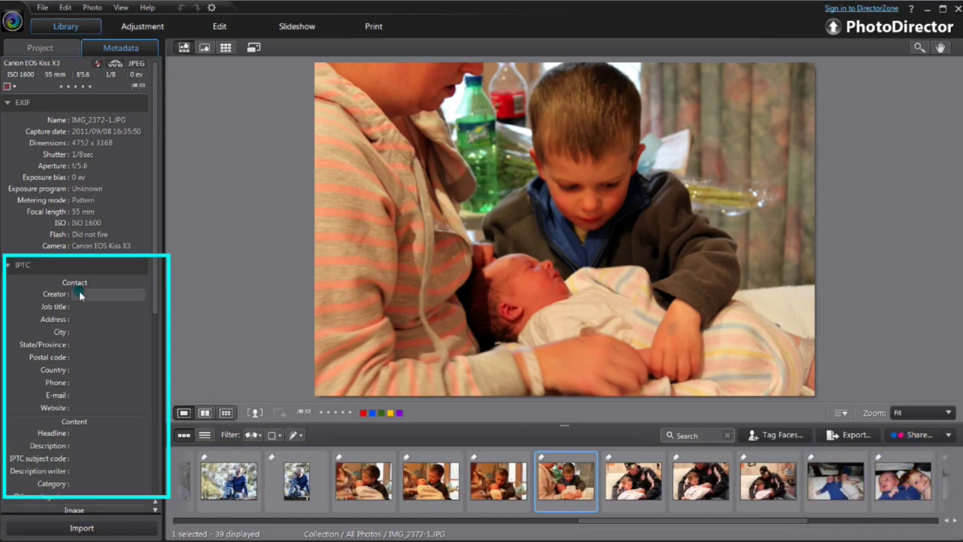
left_click_drag(155, 309, 171, 475)
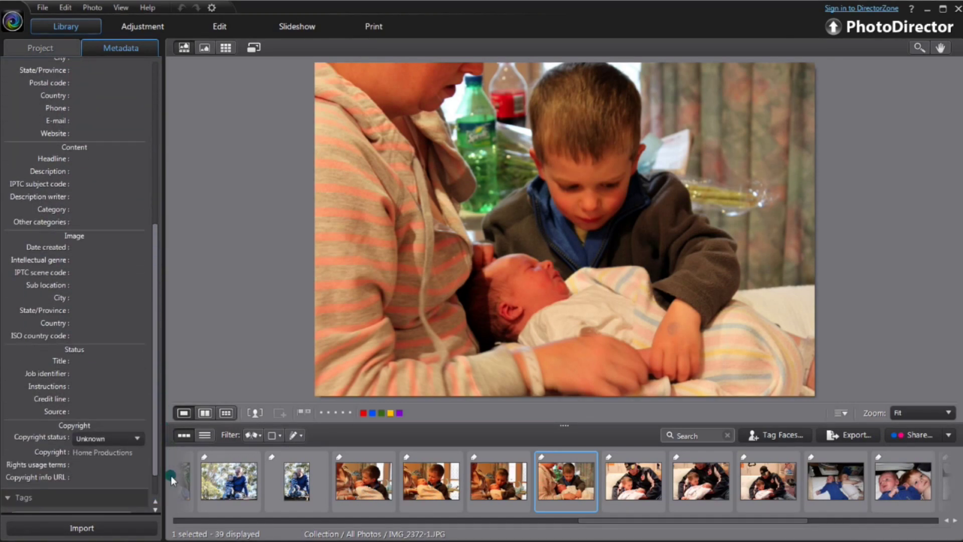
scroll(26, 474, "down", 1)
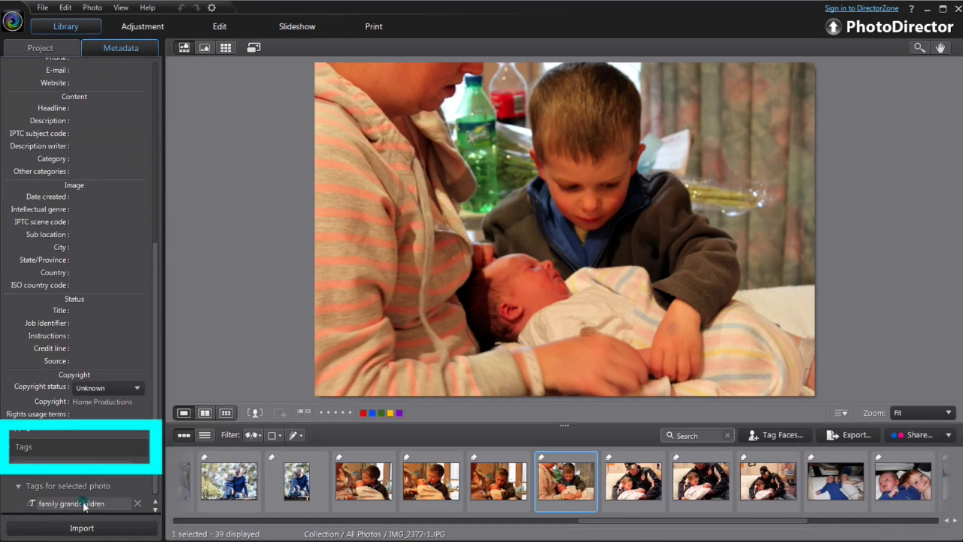
left_click(364, 481, "shift")
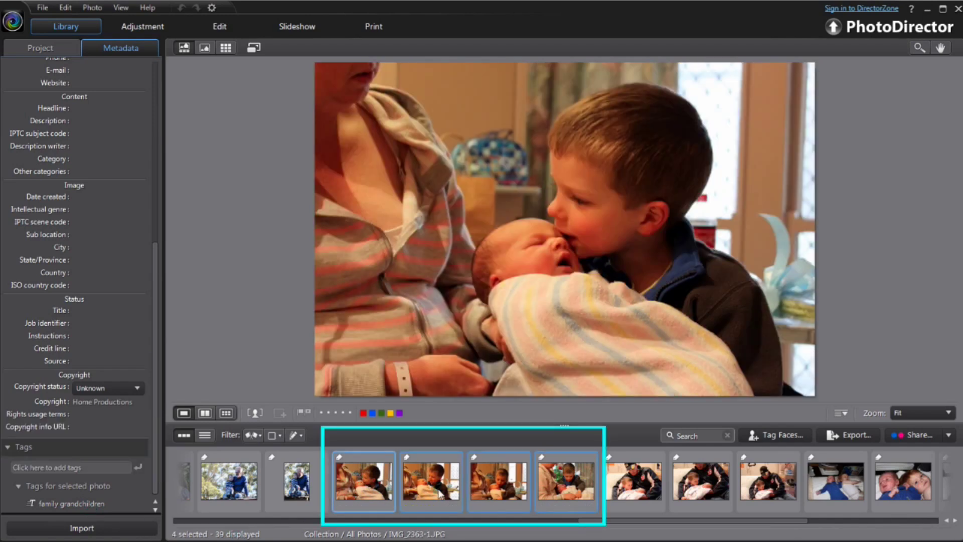
left_click(43, 466)
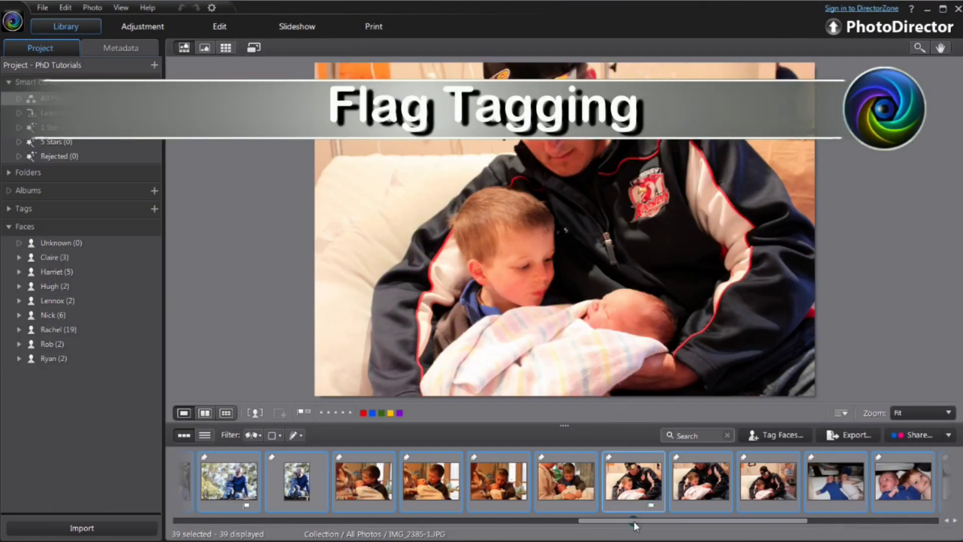
Step: Flag both woman-holding-baby photos and the close-up of the girl in the beanie
left_click_drag(635, 520, 719, 516)
left_click(606, 482)
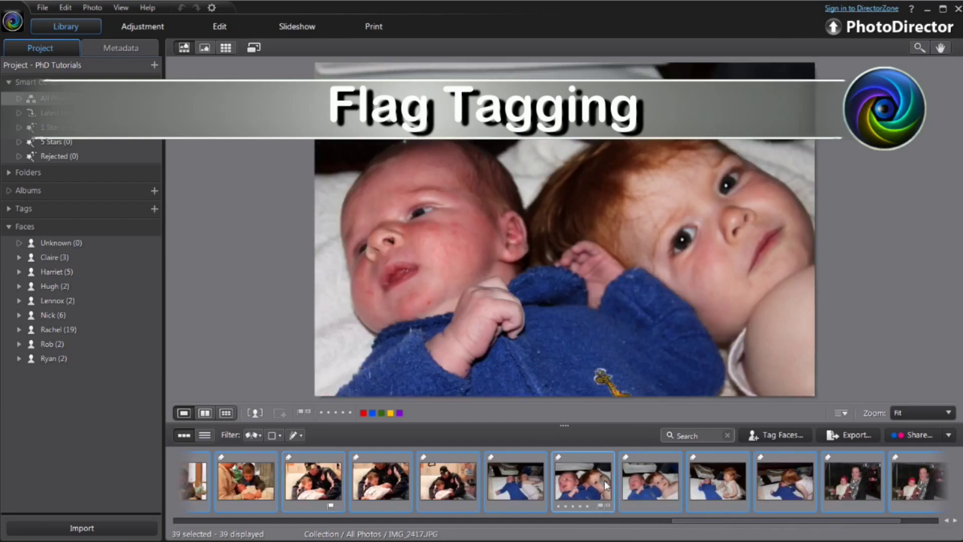
left_click(637, 483)
left_click(714, 489)
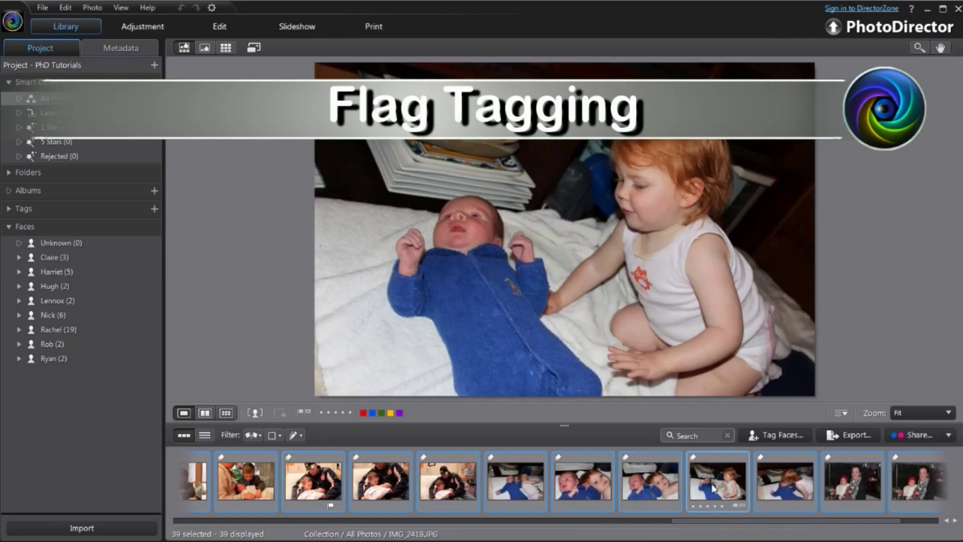
left_click(781, 486)
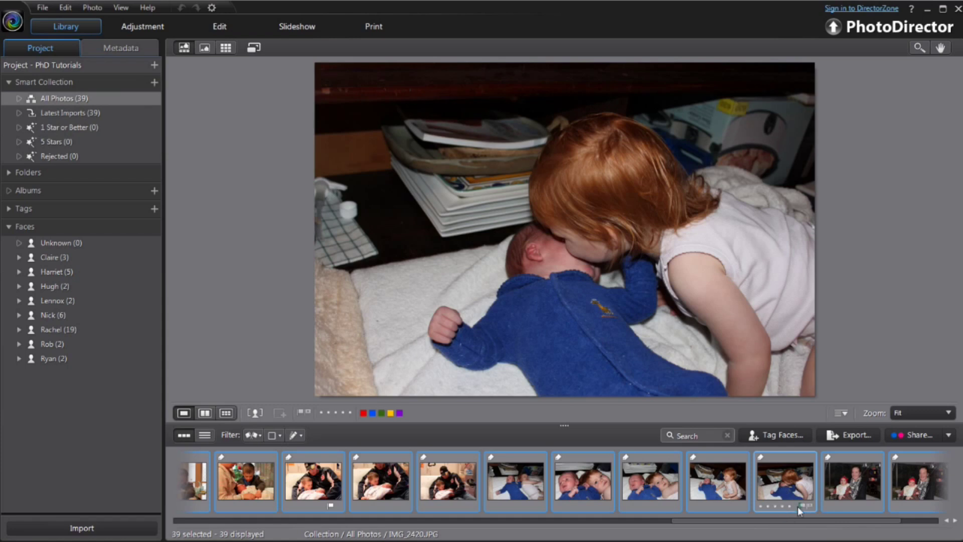
left_click(854, 483)
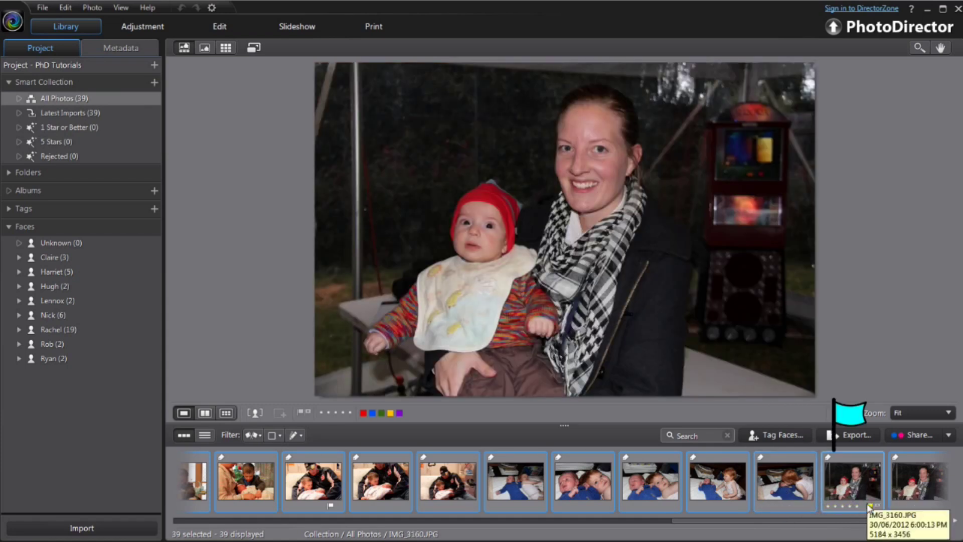
left_click(903, 492)
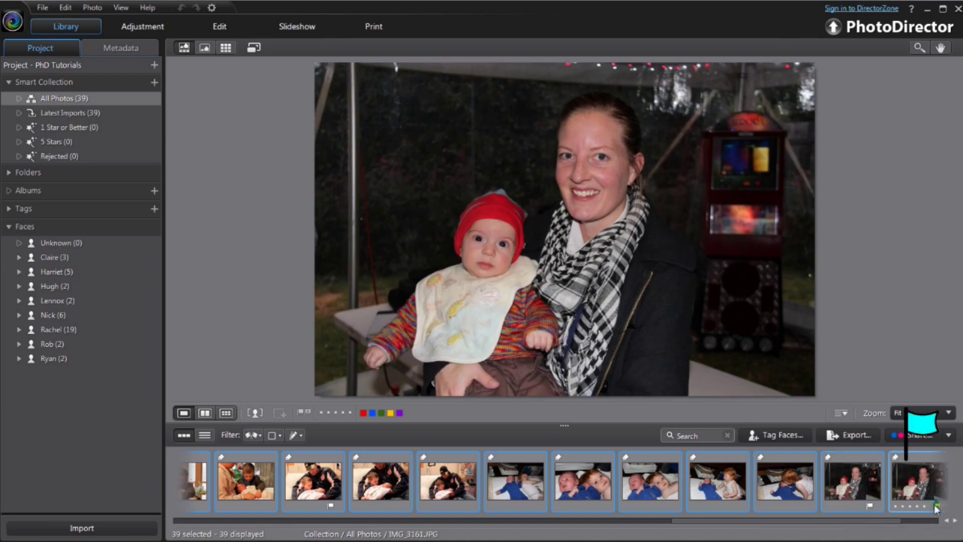
left_click(944, 521)
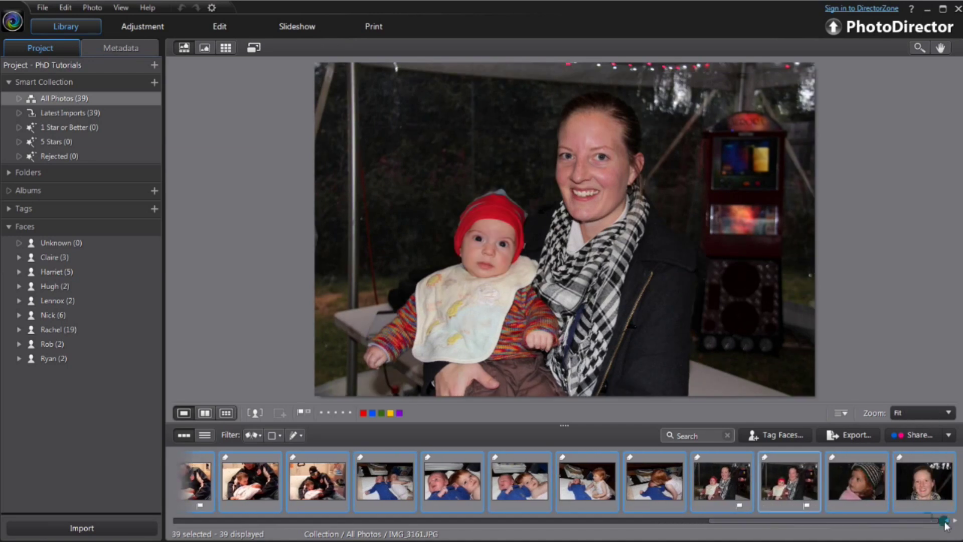
left_click(862, 488)
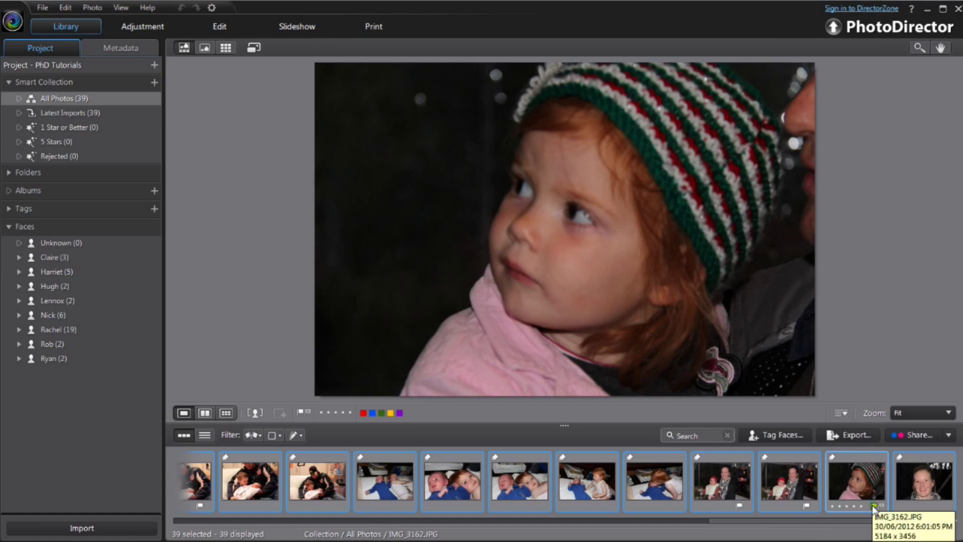
left_click(253, 435)
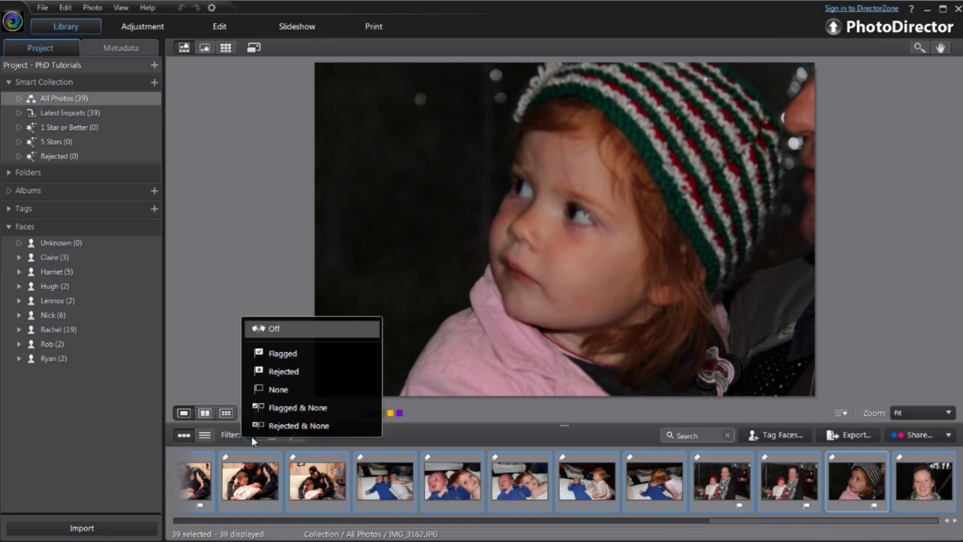
Step: Filter the filmstrip to Flagged, showing only the five flagged photos
left_click(282, 353)
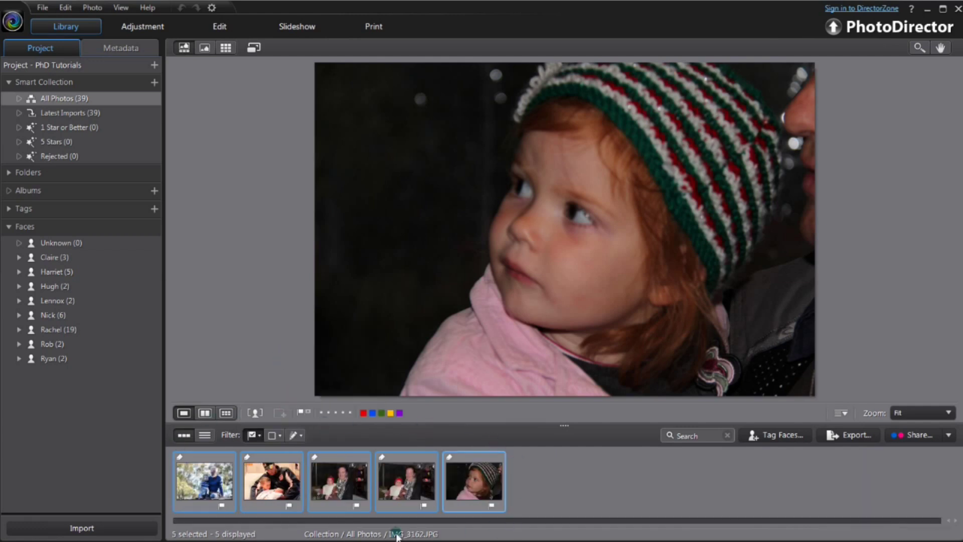
left_click(172, 526)
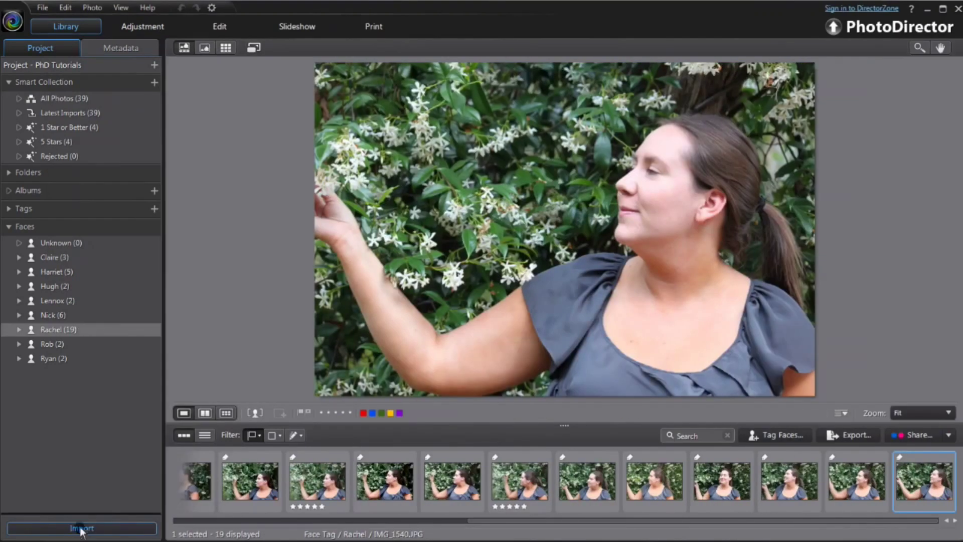
Step: Import the 29 photos from the Photo_Samples Model folder
left_click(80, 528)
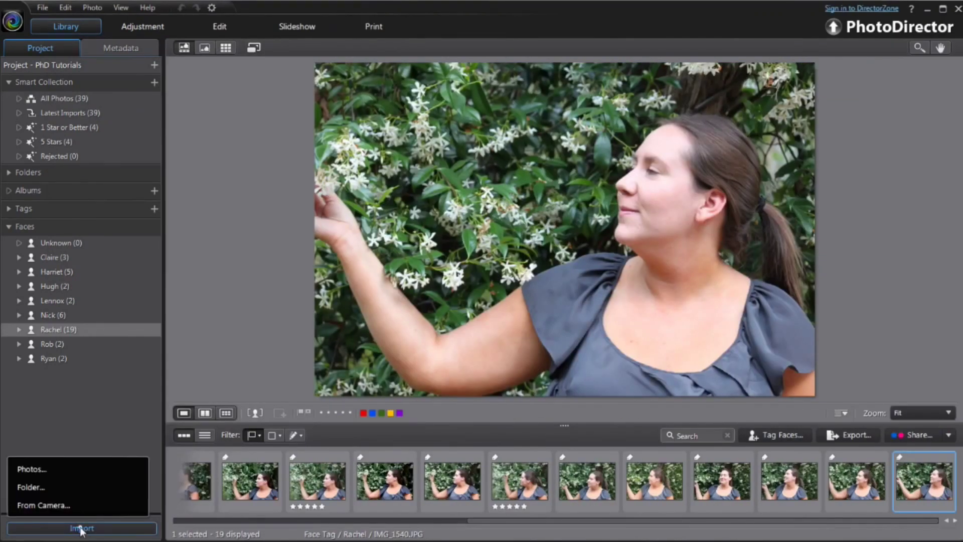
left_click(57, 488)
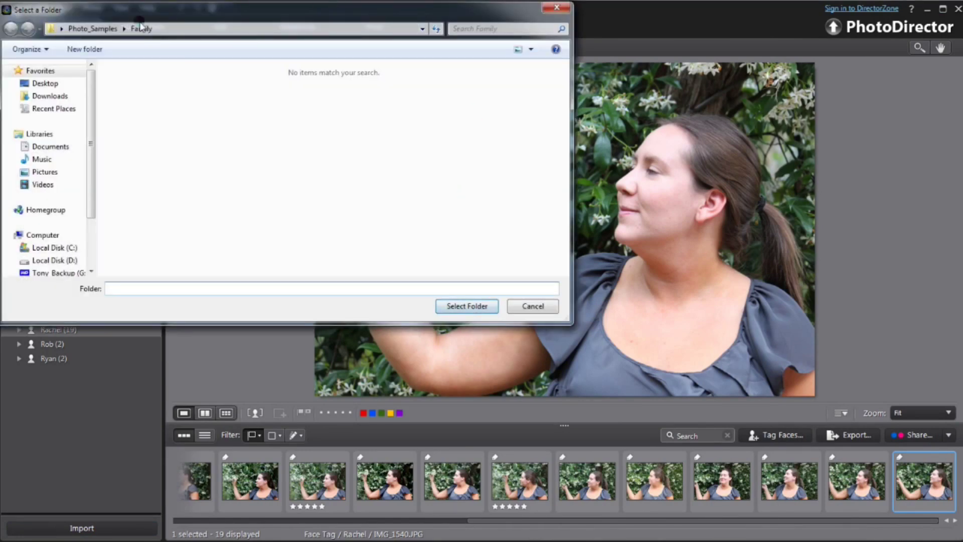
left_click(93, 28)
left_click(327, 95)
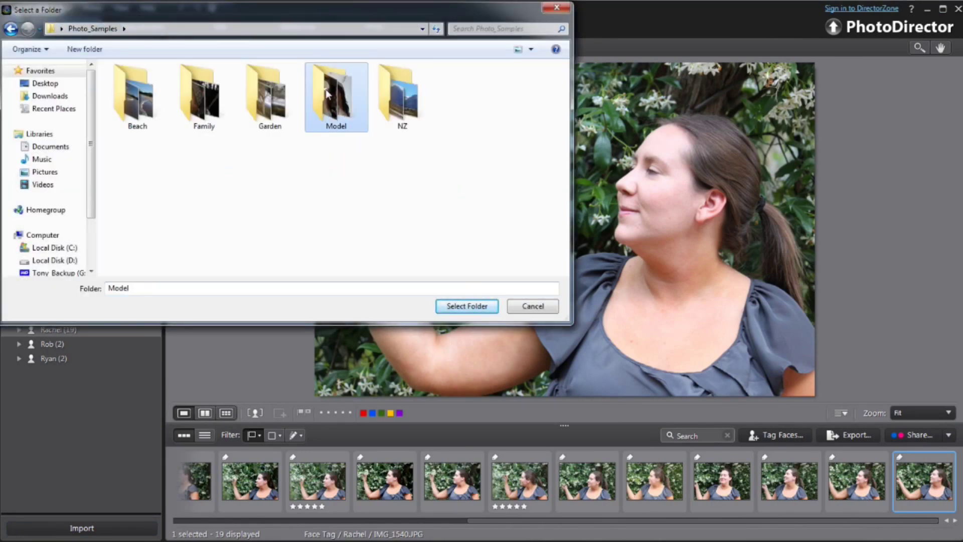
left_click(457, 306)
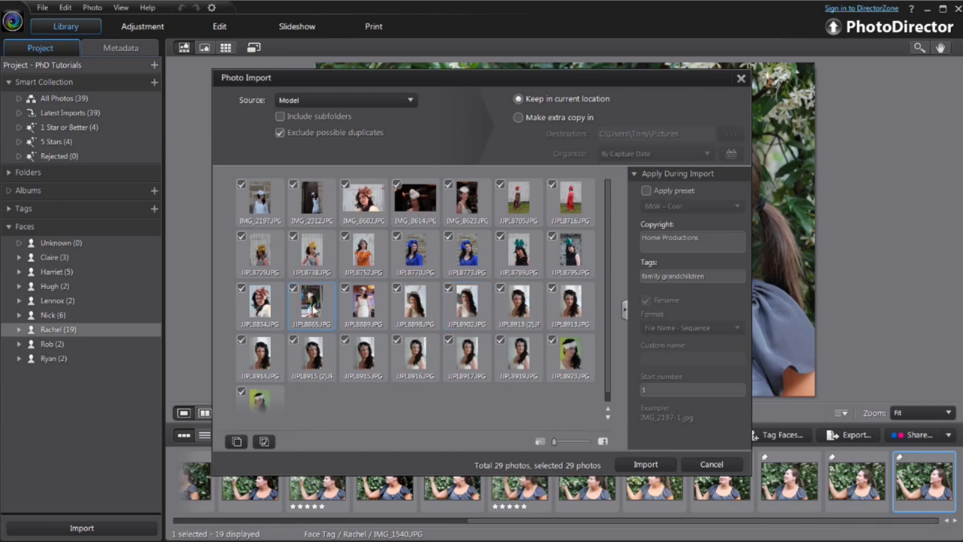
left_click(646, 466)
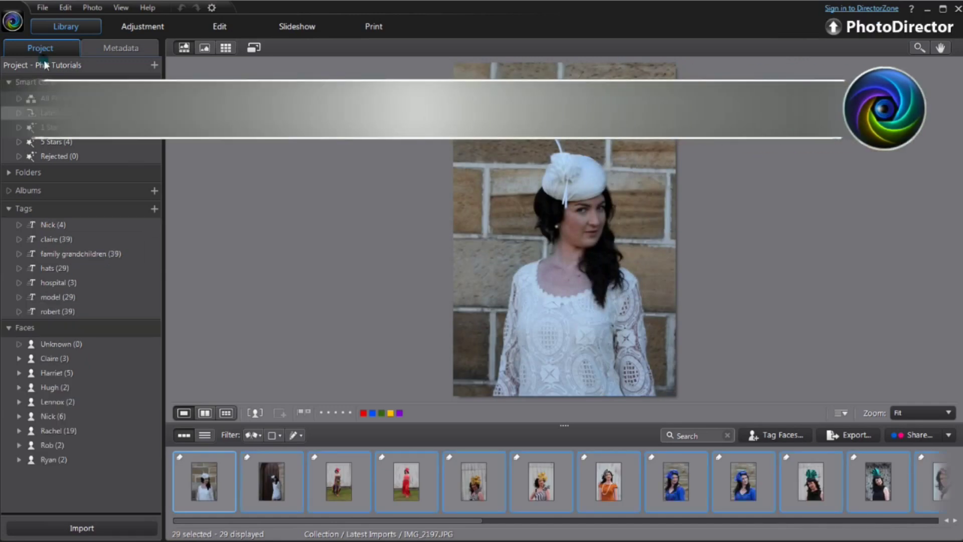
Step: In Compare view, rate the compared photos five stars and step through the model shots
left_click(207, 413)
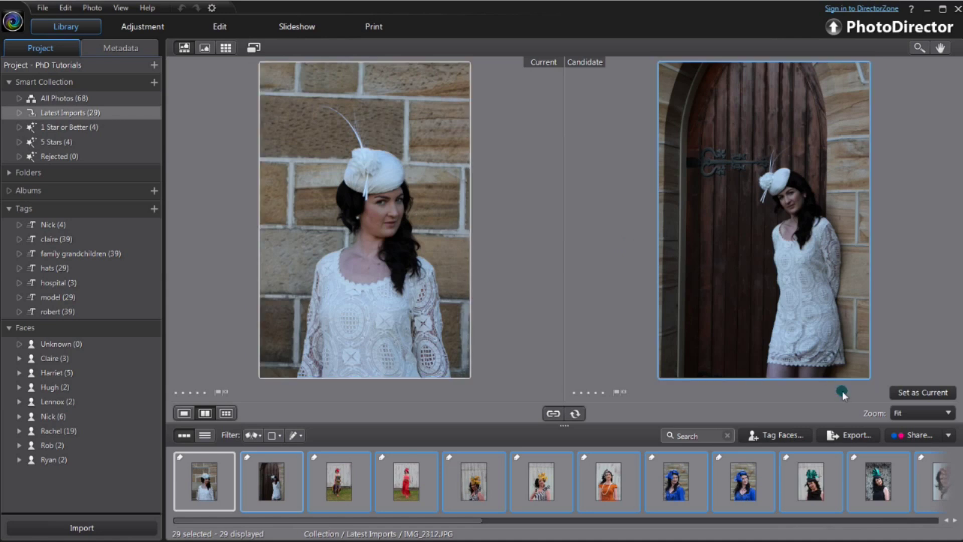
key("5")
left_click(345, 480)
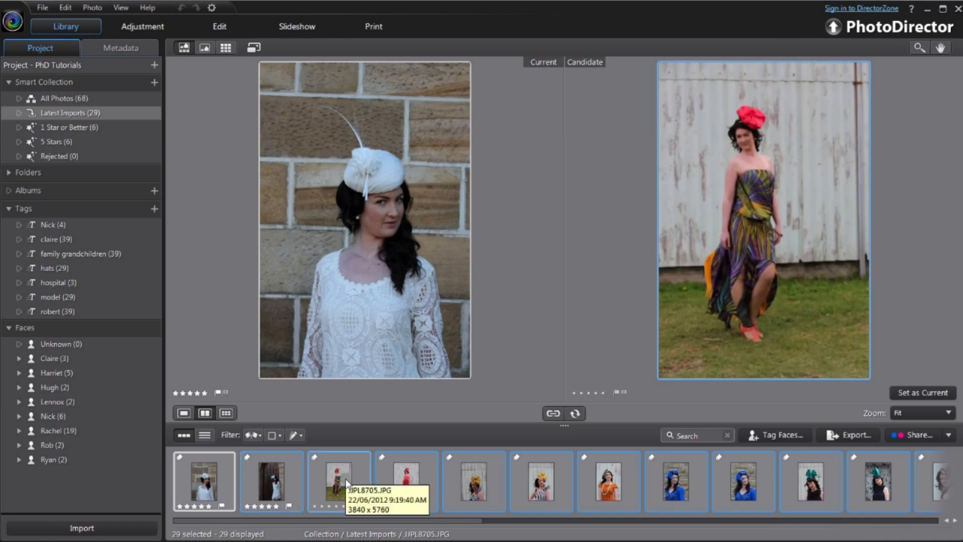
left_click(406, 479)
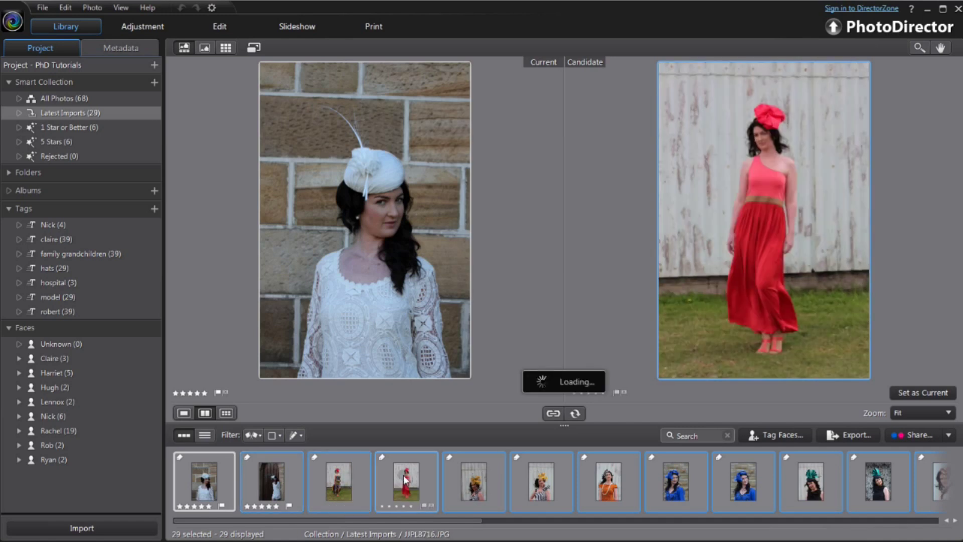
left_click(478, 478)
Step: Give the striped-dress, yellow-hat photo five stars and set the blue-hat shot as Current
left_click(539, 477)
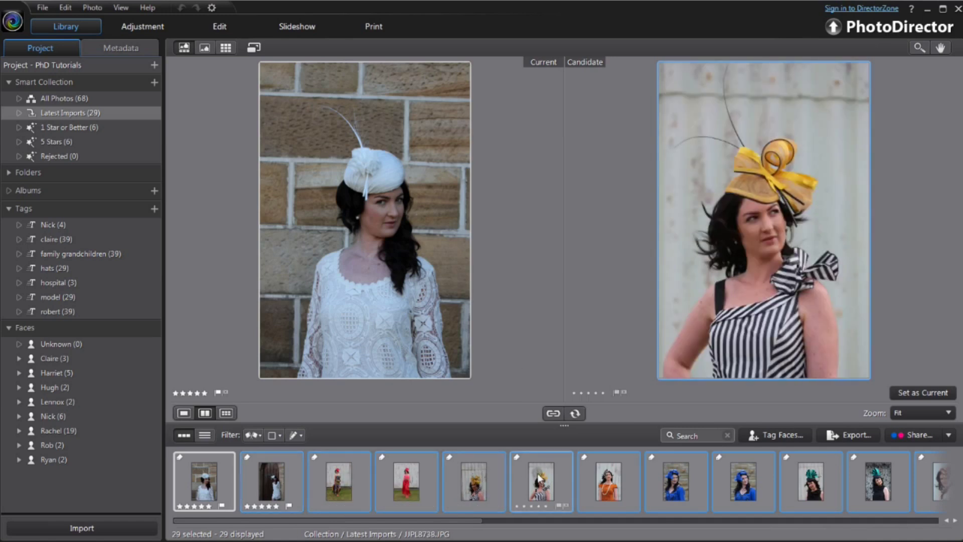
left_click(546, 505)
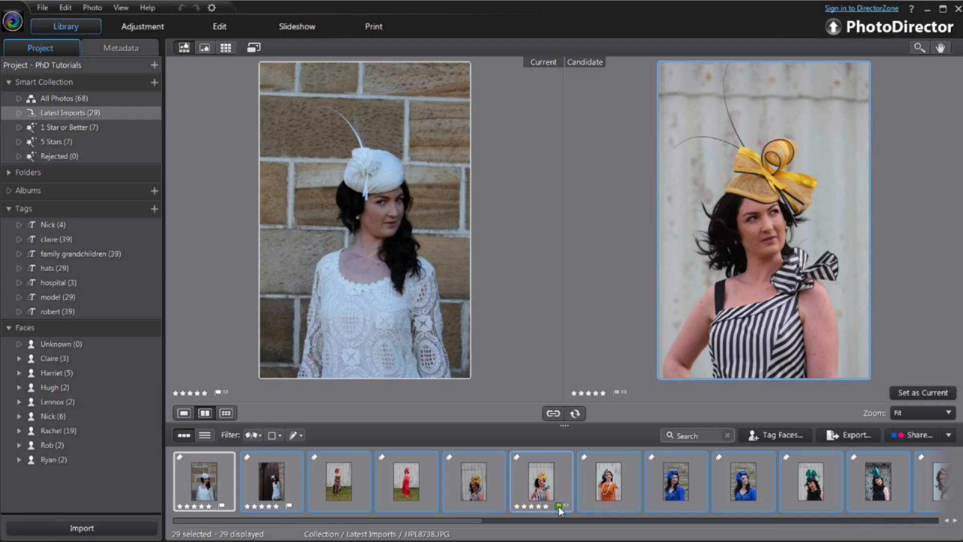
left_click(610, 485)
left_click(673, 484)
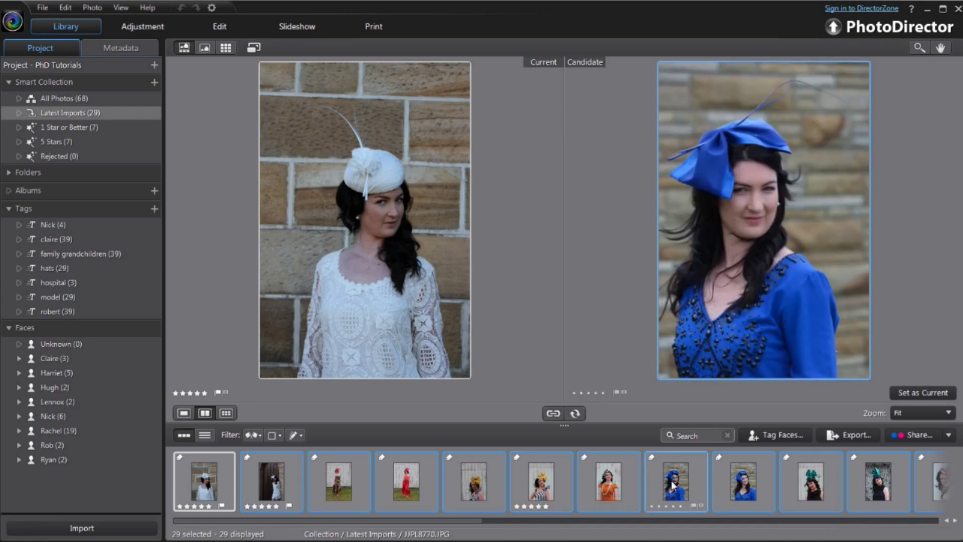
left_click(921, 392)
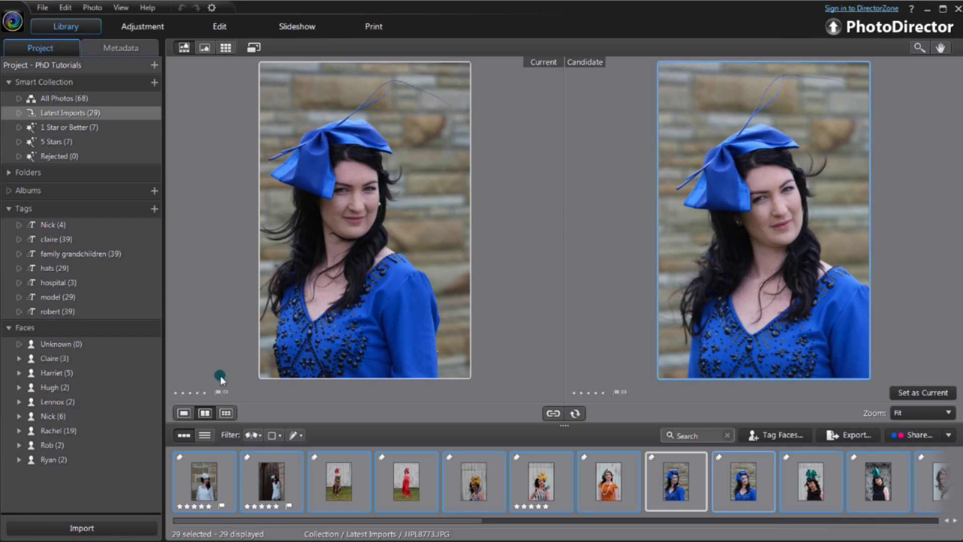
Step: Rate the blue-hat model photo five stars and flag it, then compare it with other model shots
left_click(205, 393)
left_click(219, 394)
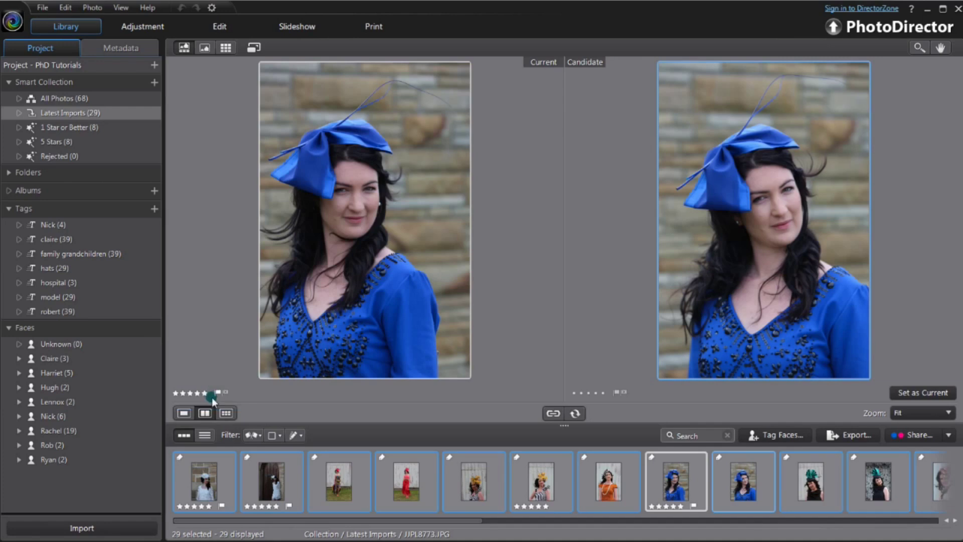
left_click(789, 485)
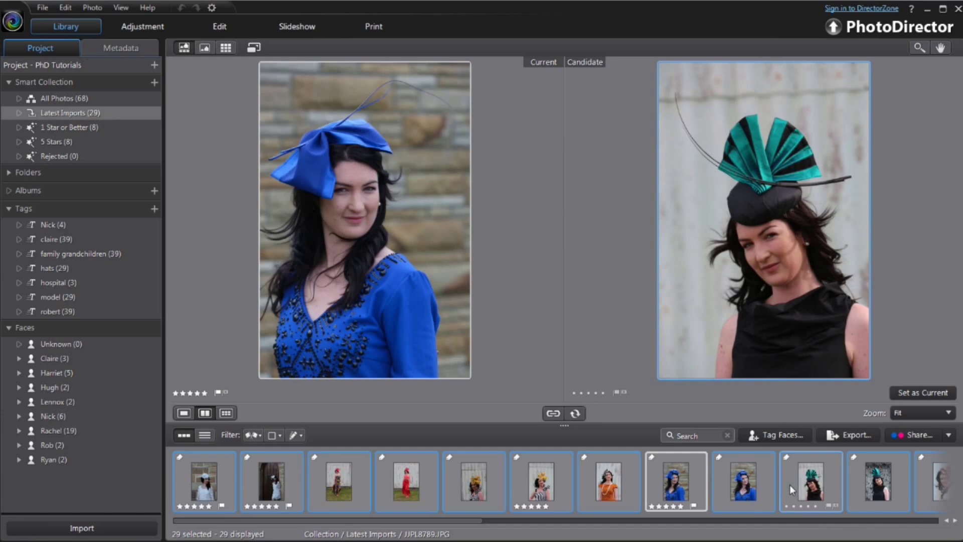
left_click(867, 481)
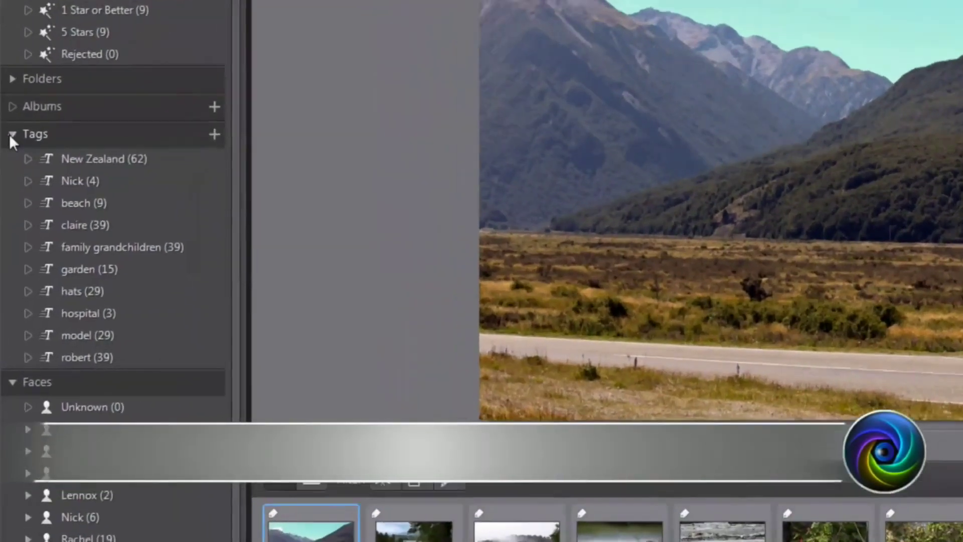
Step: Collapse Tags and expand Folders to list Beach, Family, Garden, Model and NZ on Local Disk (C:)
left_click(6, 190)
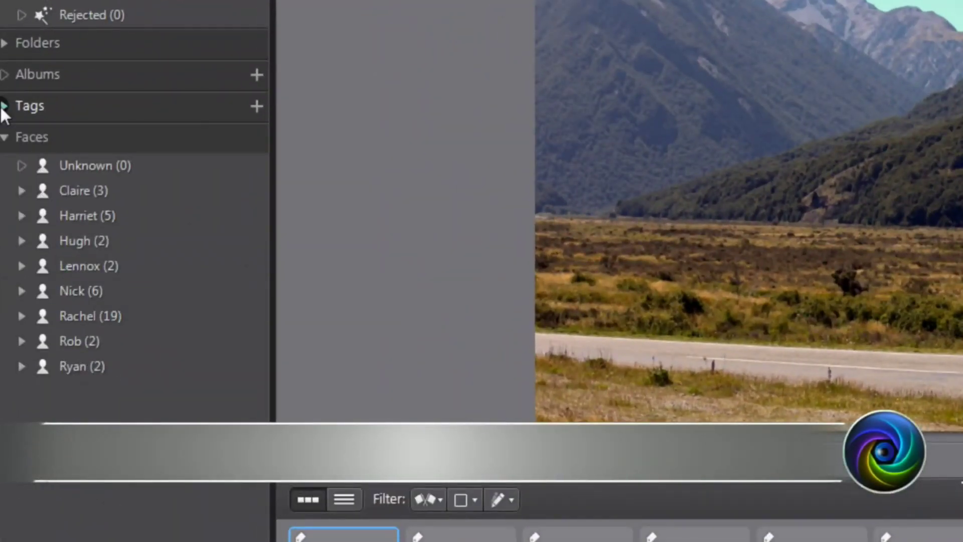
left_click(3, 42)
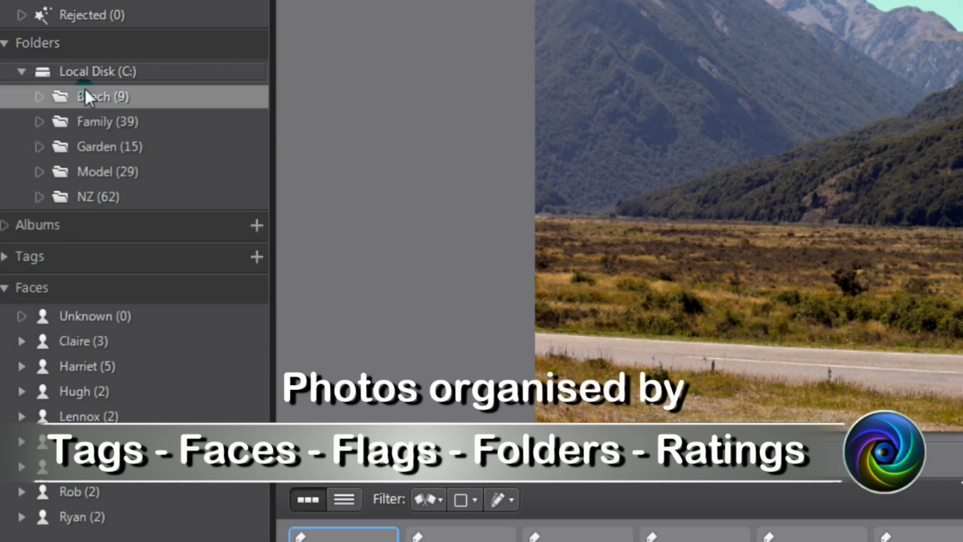